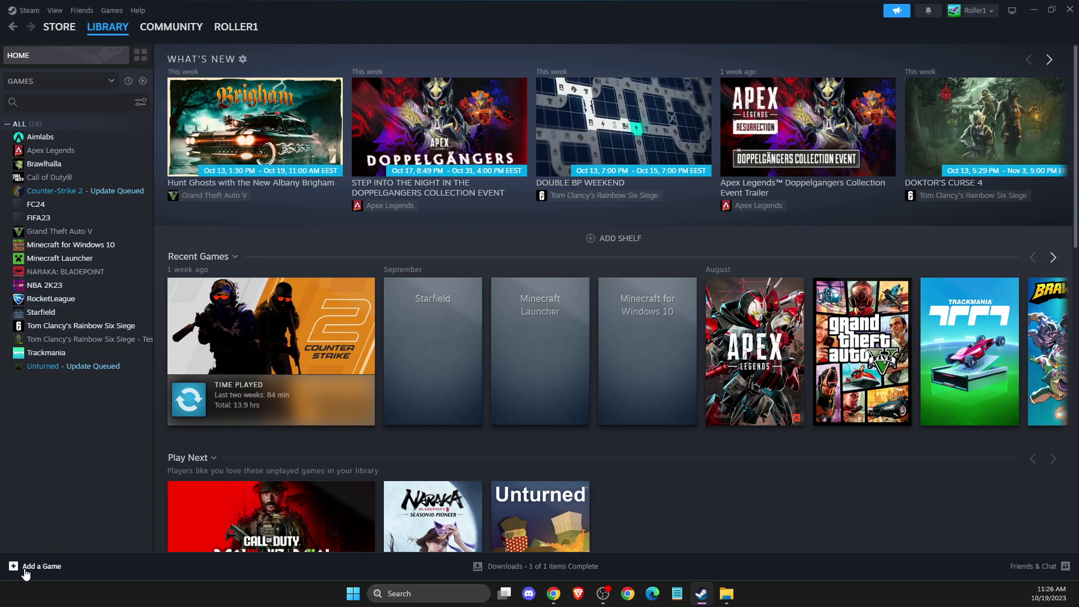
Step: Choose Add a Non-Steam Game from the Add a Game menu
left_click(28, 570)
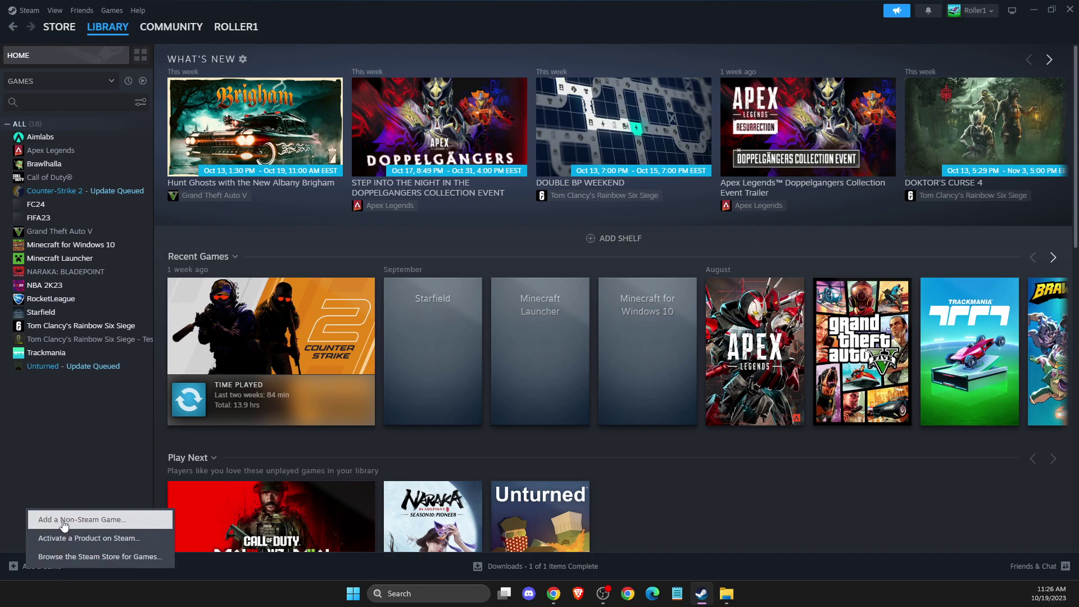
left_click(65, 519)
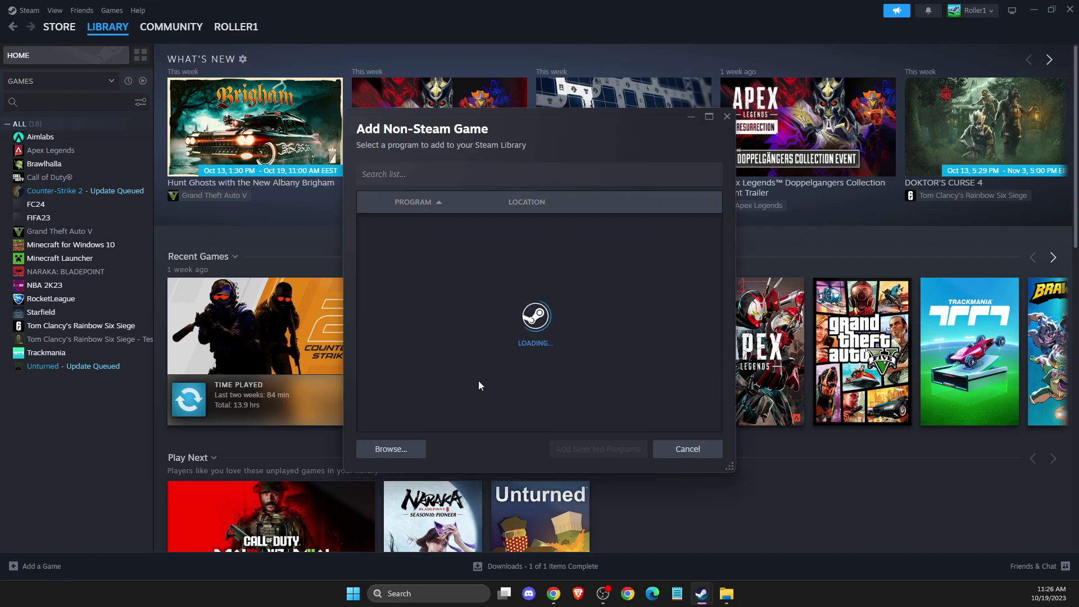
Step: Browse to C:\Program Files (x86)\Epic Games\Launcher\Engine\Binaries\Win64 and select EpicGamesLauncher.exe
left_click(385, 453)
left_click(336, 315)
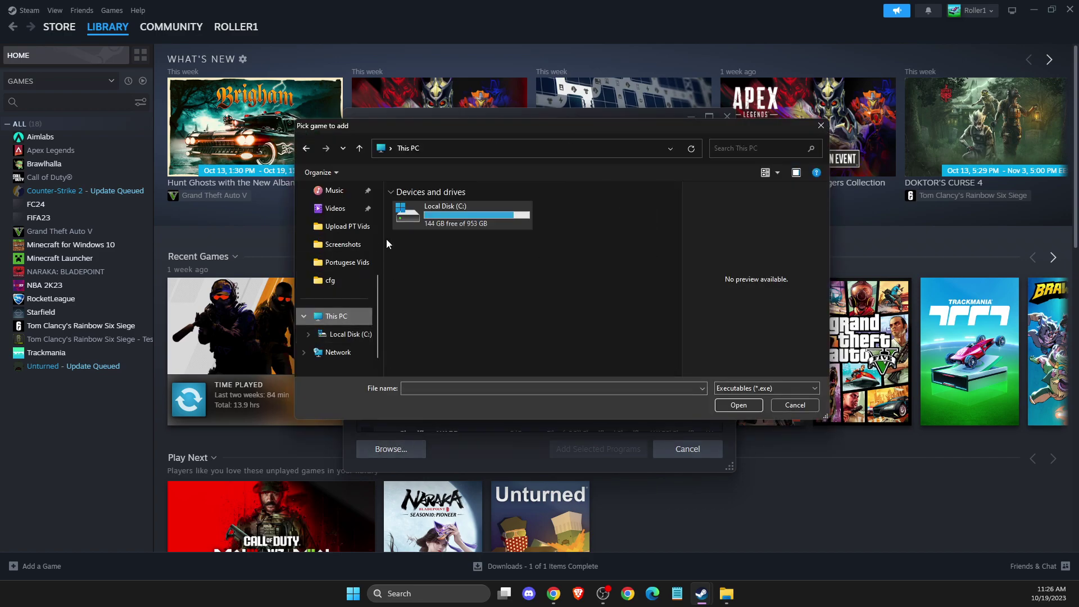
double_click(463, 215)
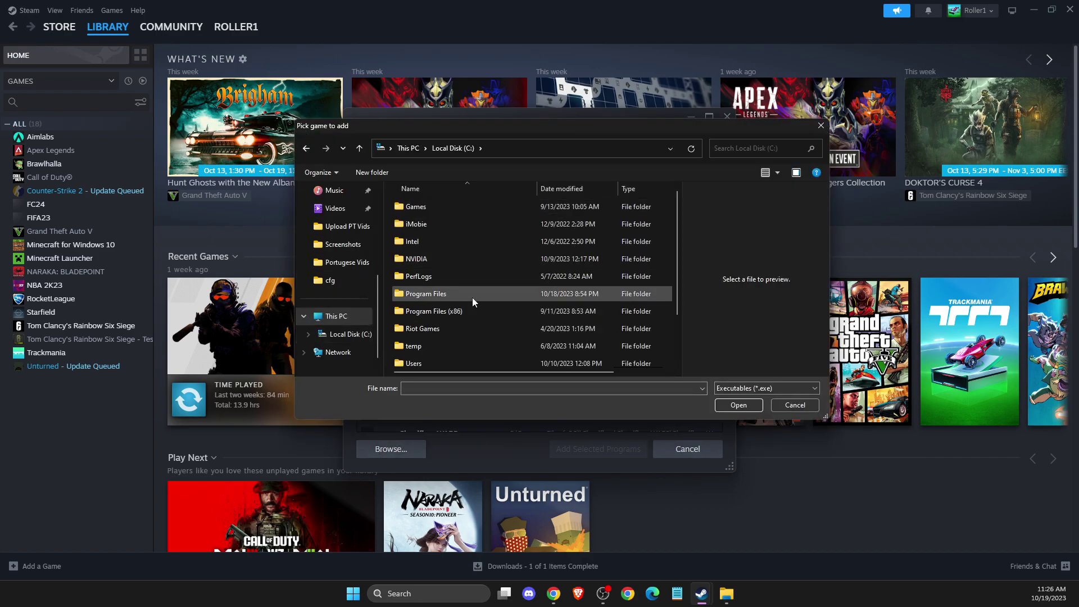
double_click(423, 314)
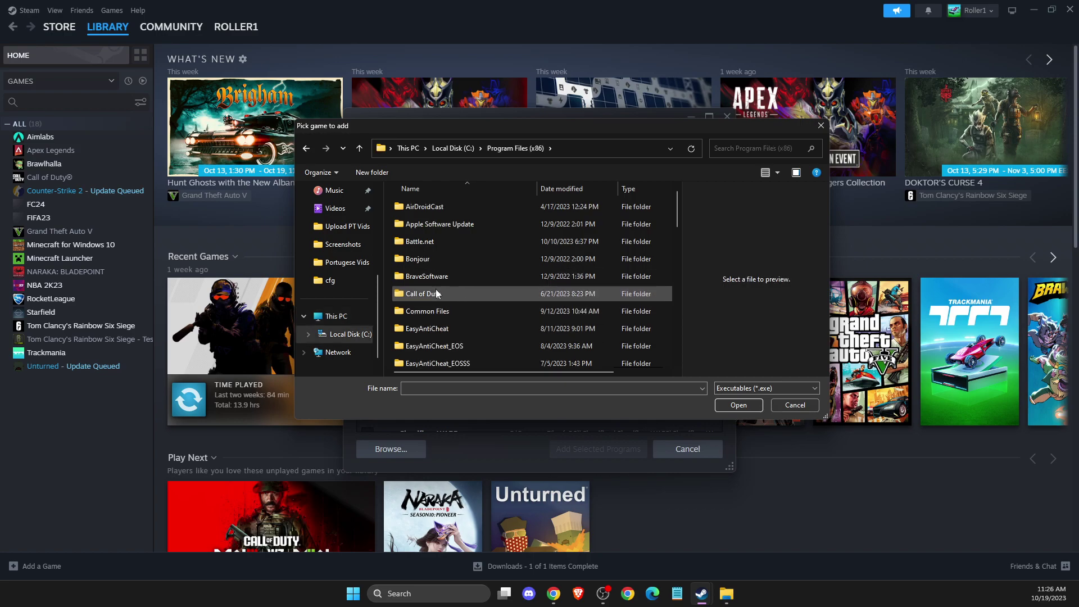
scroll(444, 303, "down", 3)
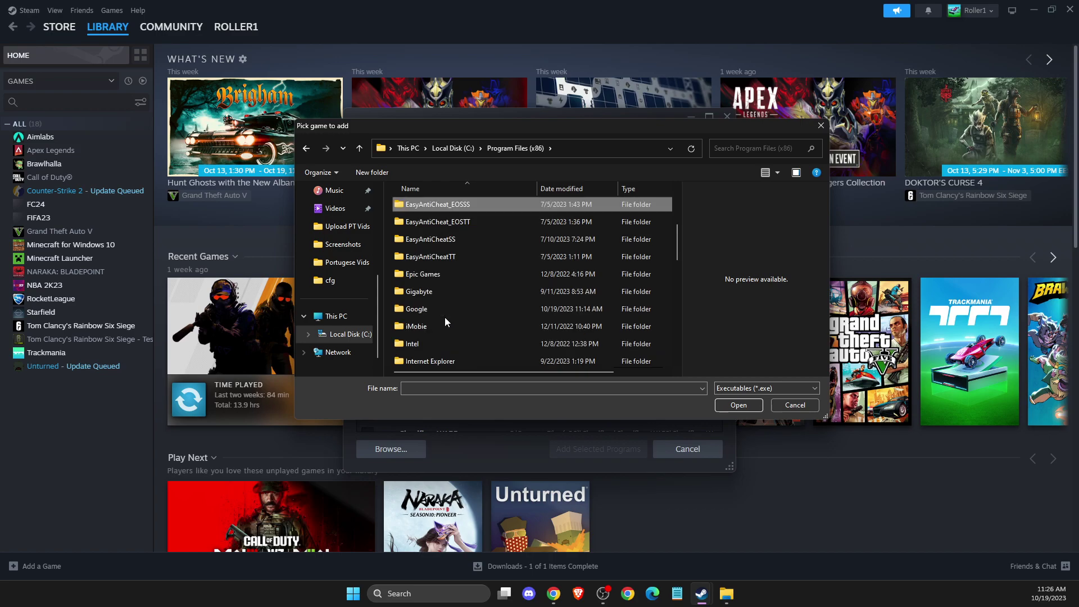
left_click(461, 236)
double_click(438, 273)
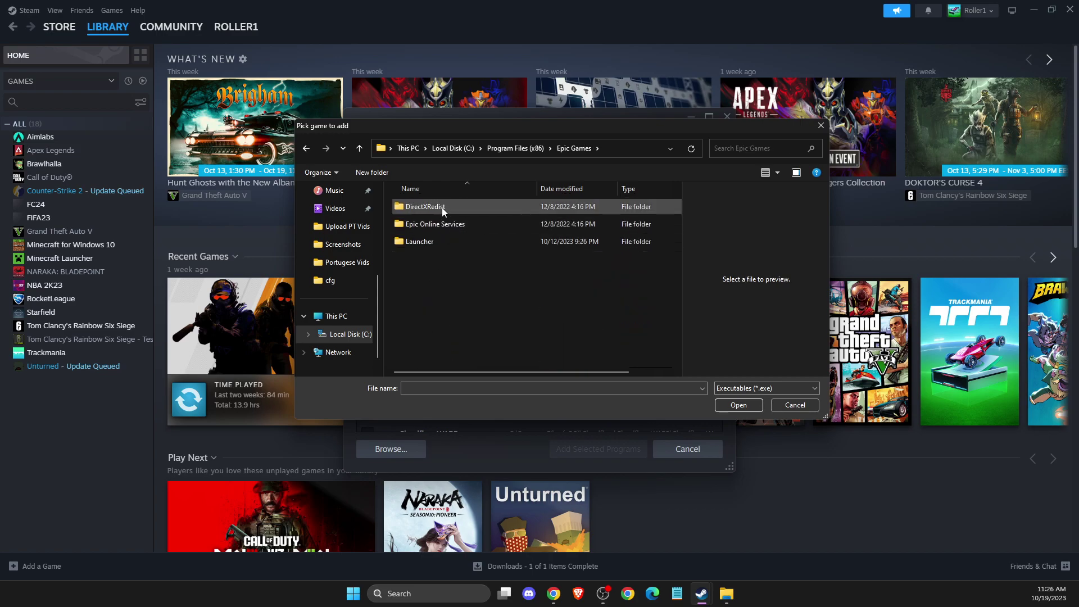
double_click(413, 241)
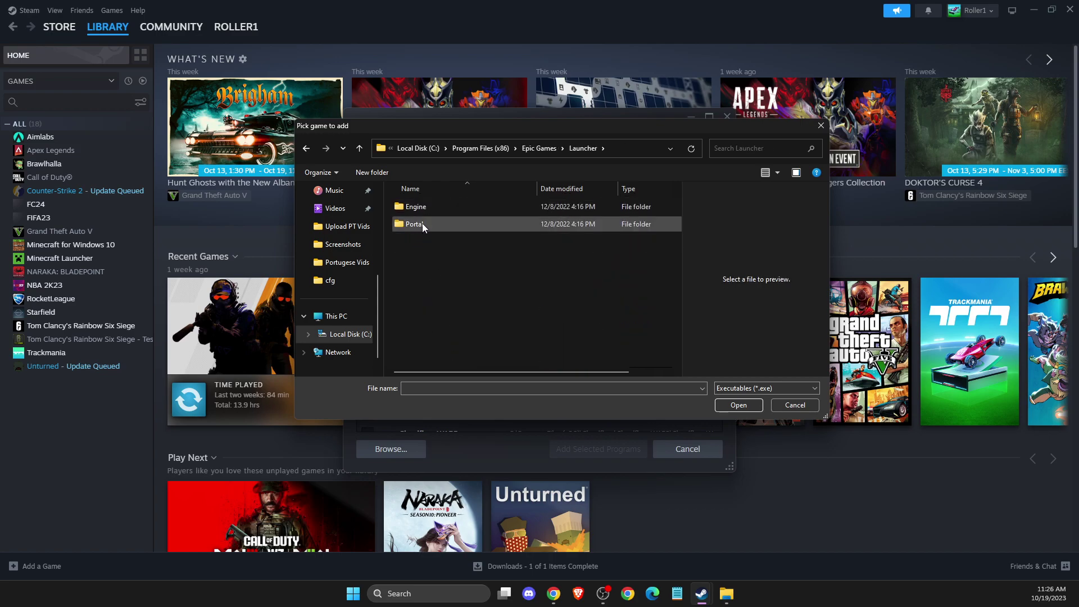
double_click(424, 209)
double_click(424, 205)
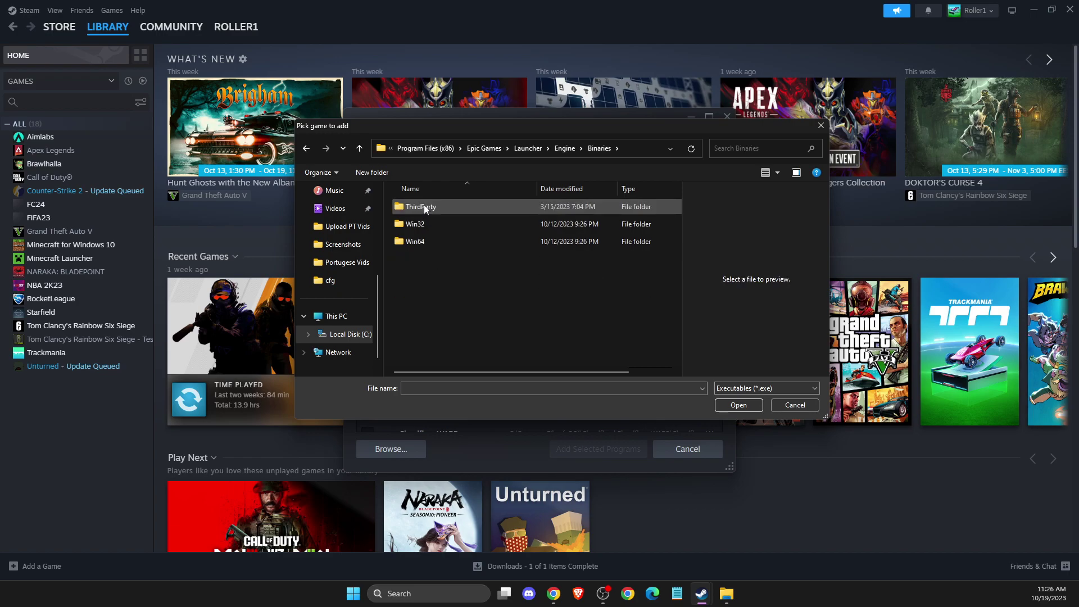
double_click(413, 243)
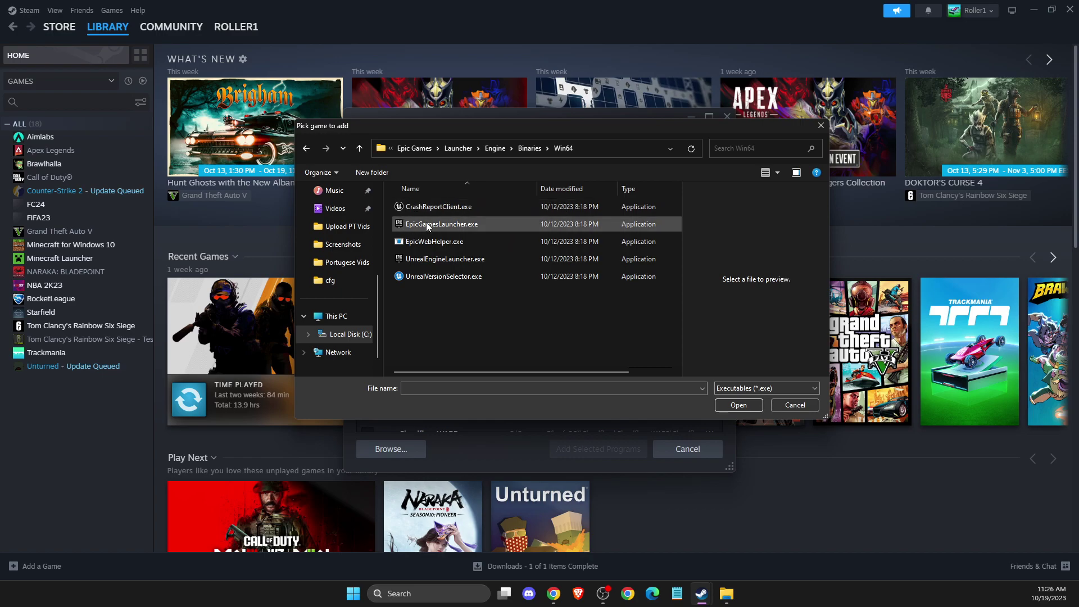
left_click(428, 225)
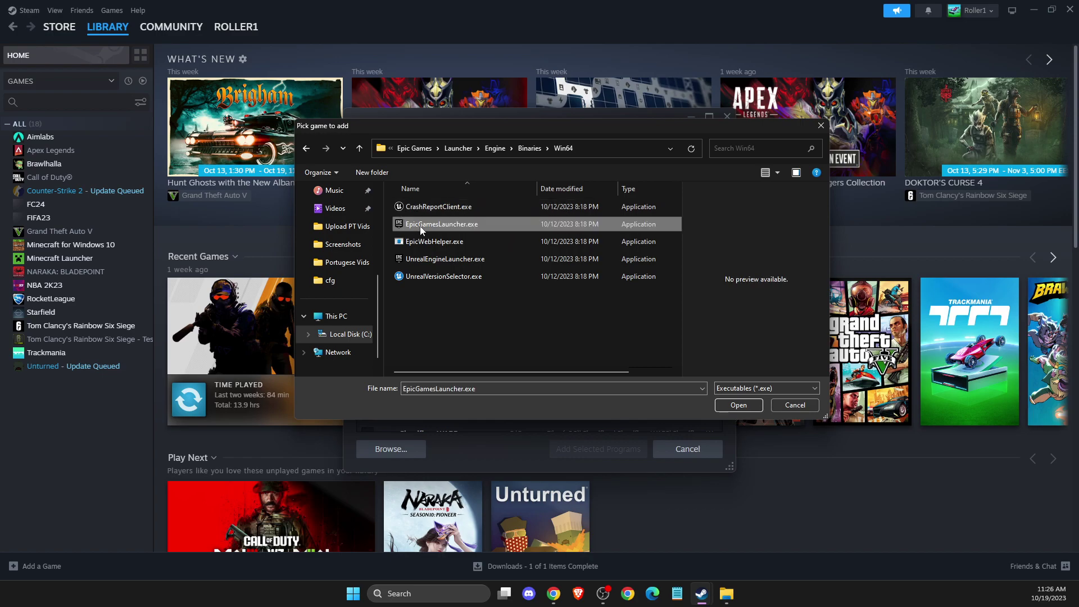
Step: Add the checked EpicGamesLauncher to the library and open its library page
left_click(738, 405)
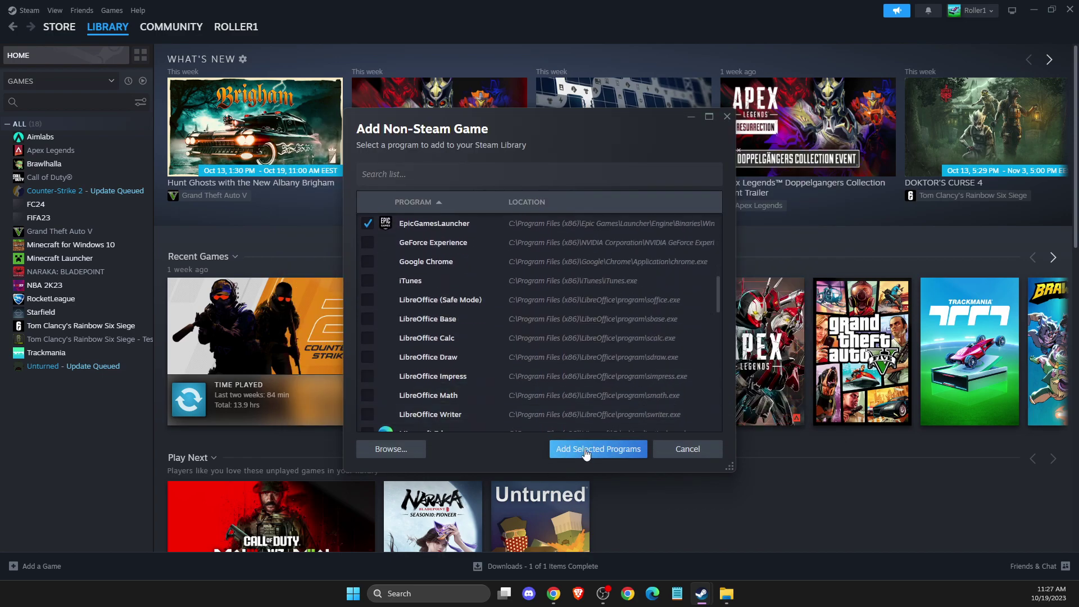
left_click(580, 449)
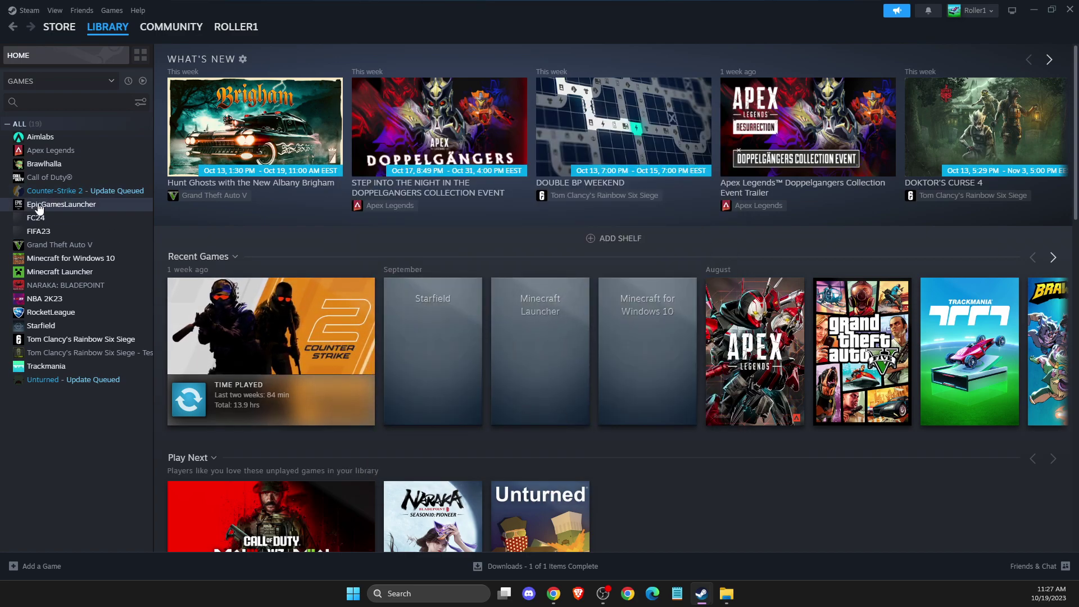
left_click(60, 204)
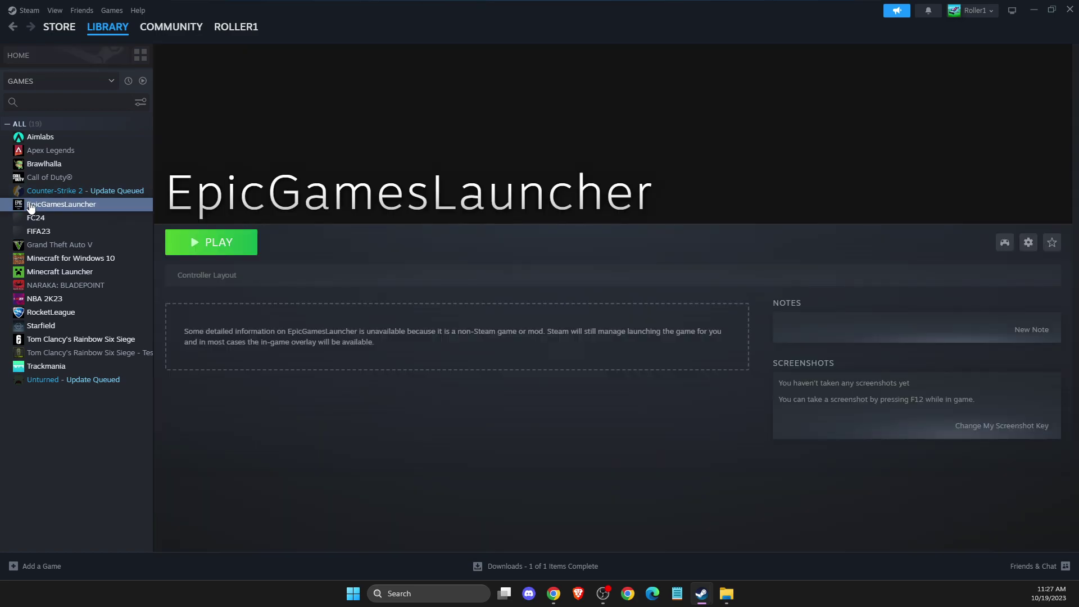
left_click(219, 245)
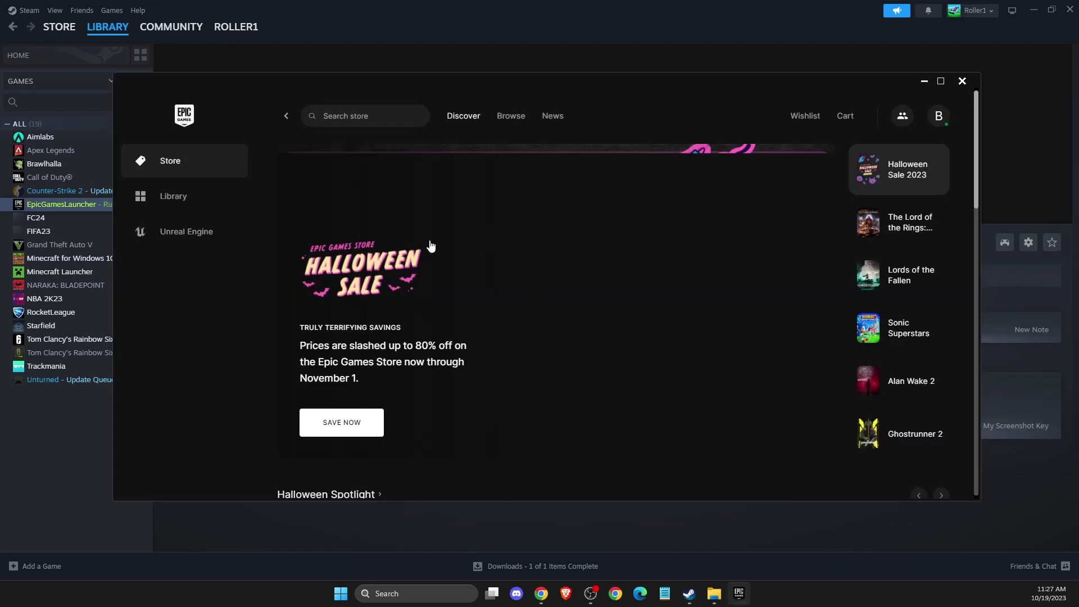
left_click(151, 196)
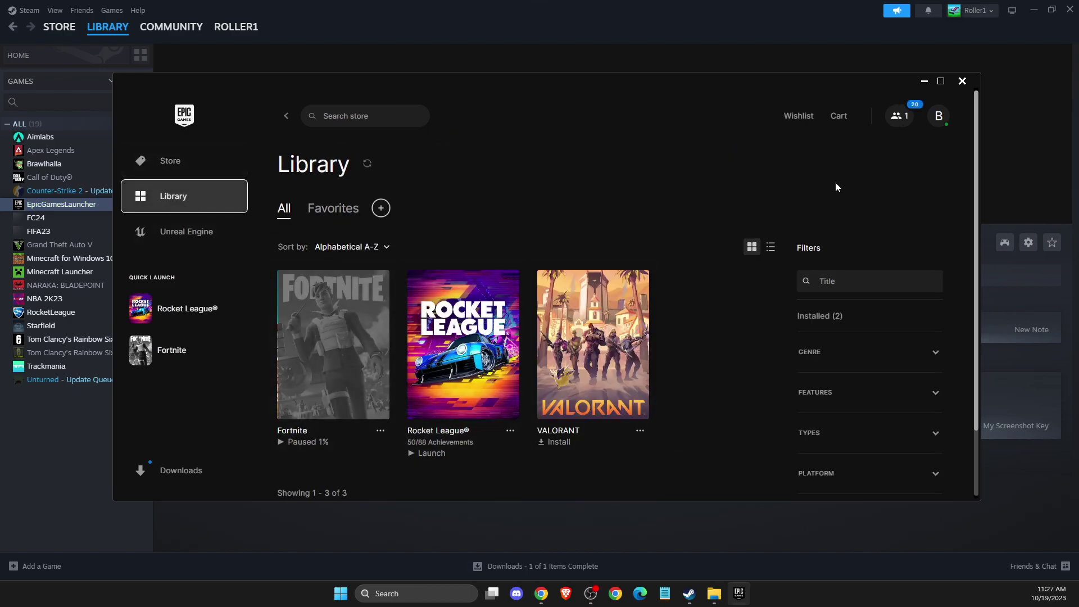
left_click(962, 82)
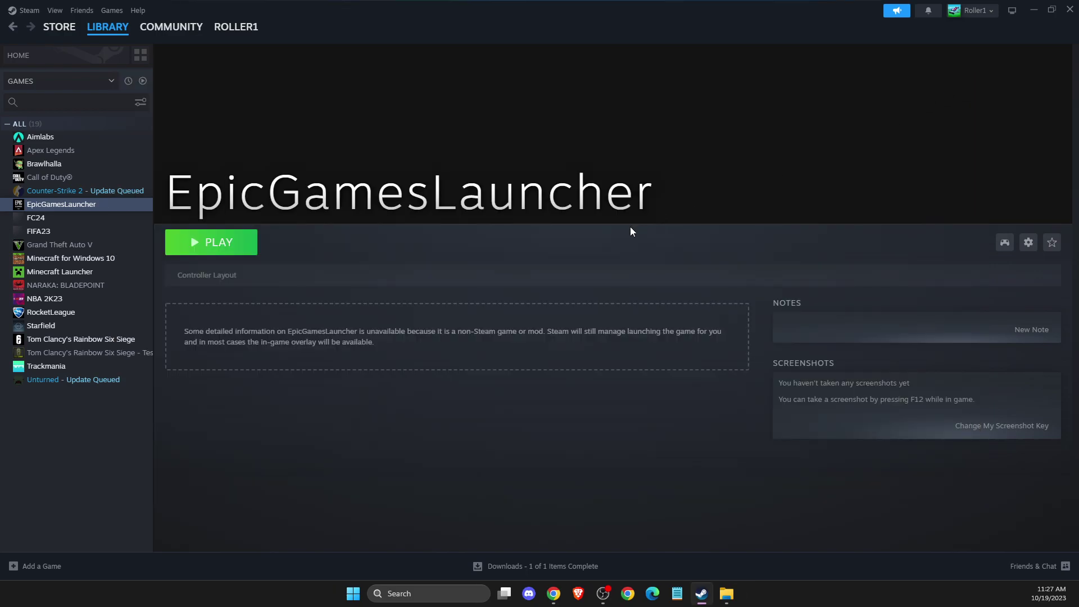